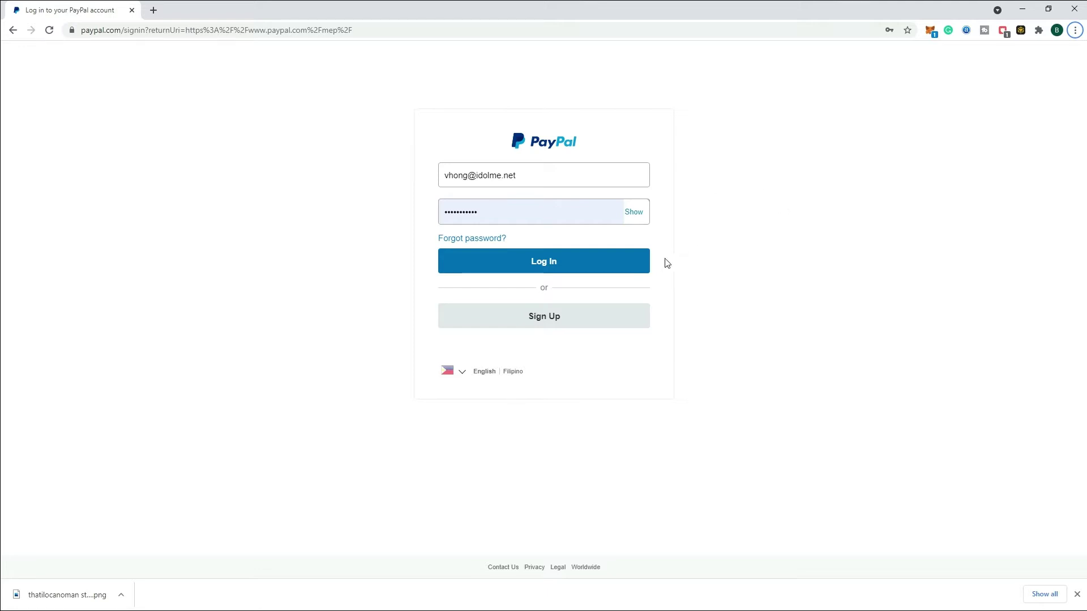
# - Log in to the PayPal business account and look over the dashboard's balance, insights and recent activity
pyautogui.click(564, 267)
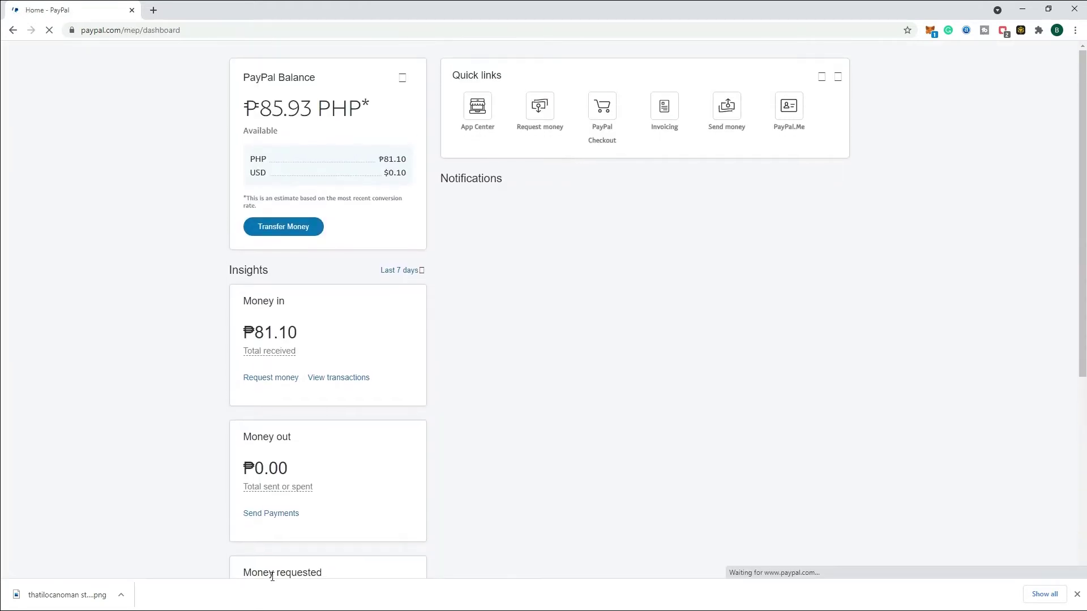
pyautogui.scroll(-5, 618, 417)
pyautogui.scroll(5, 619, 417)
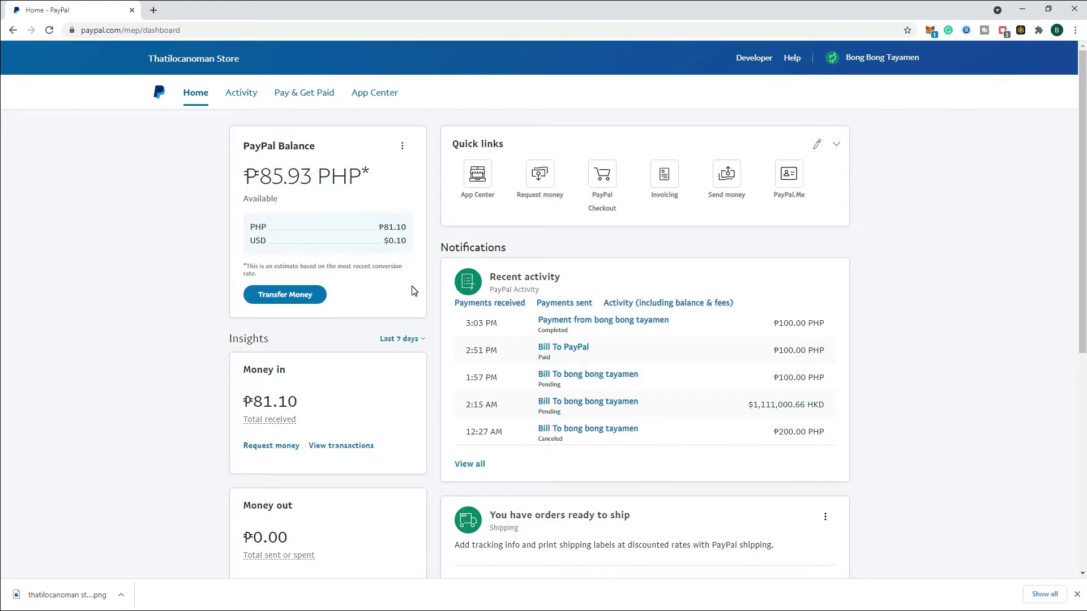
pyautogui.scroll(-3, 413, 296)
pyautogui.scroll(3, 415, 301)
pyautogui.scroll(-3, 1082, 264)
pyautogui.scroll(3, 1082, 264)
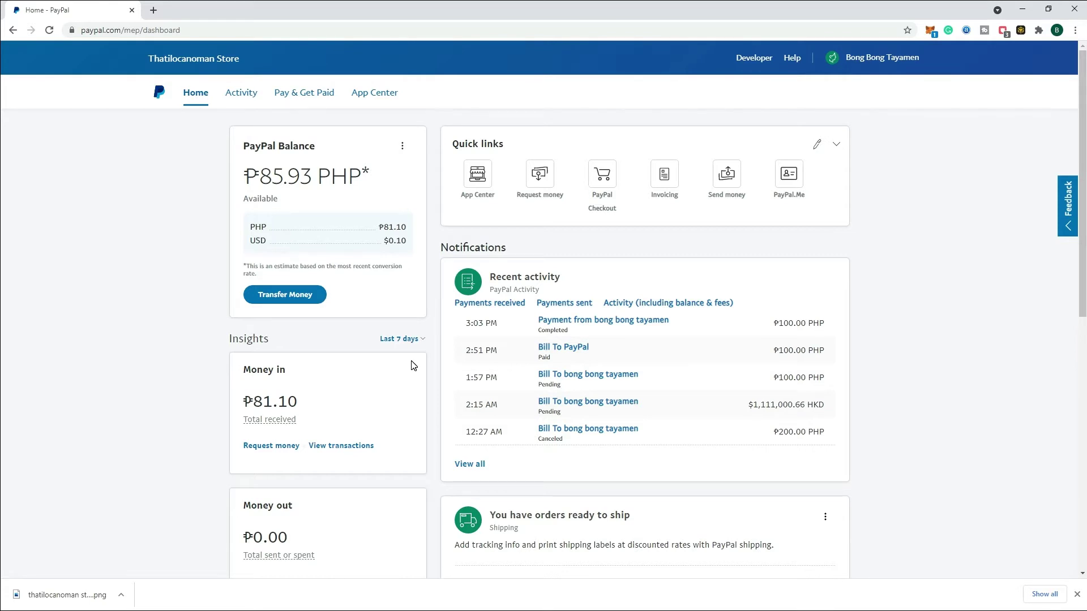
pyautogui.scroll(-5, 411, 365)
pyautogui.scroll(2, 411, 365)
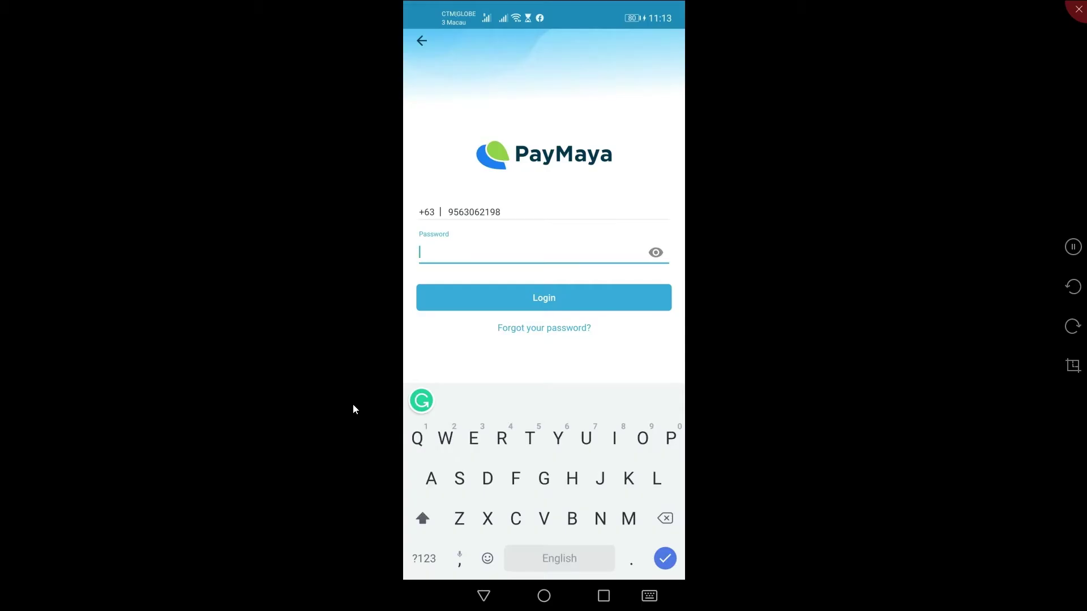
# - Switch to the PayMaya phone app, enter the account password and log in
pyautogui.write('•••')
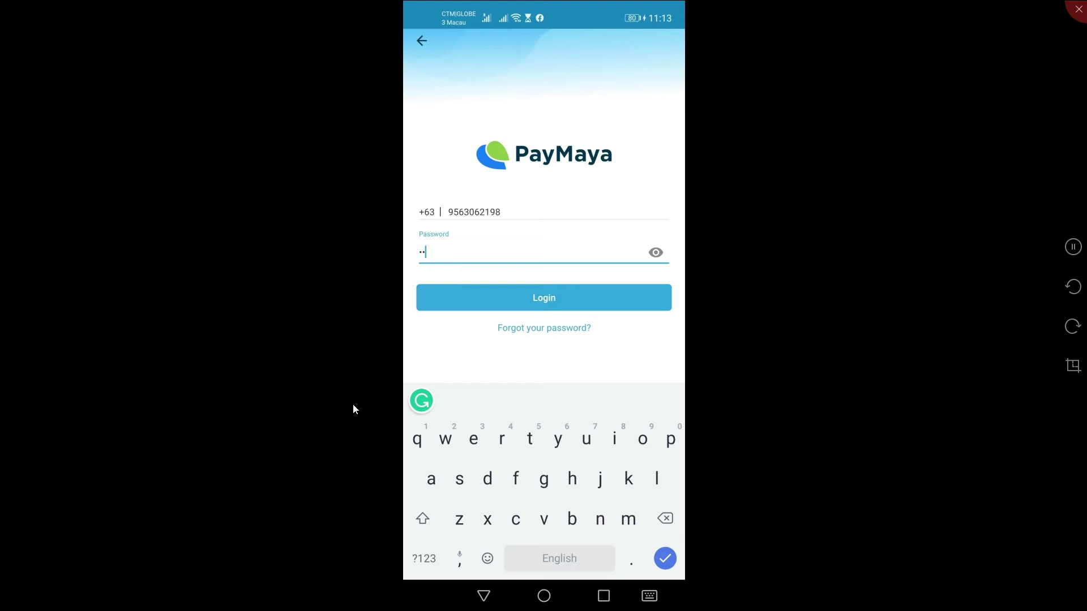
pyautogui.write('•••••••')
pyautogui.press('Return')
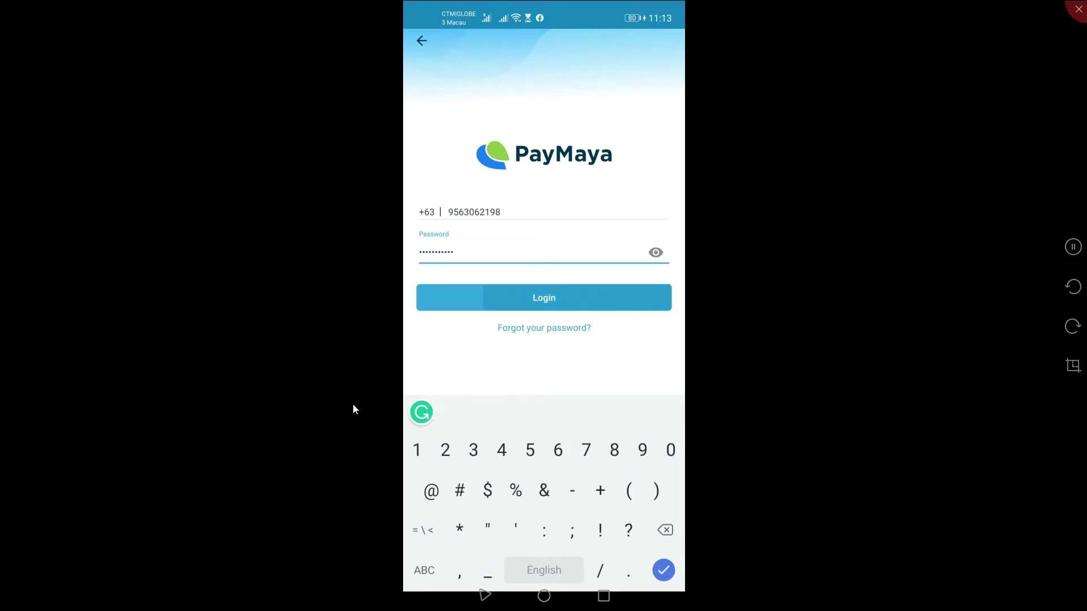
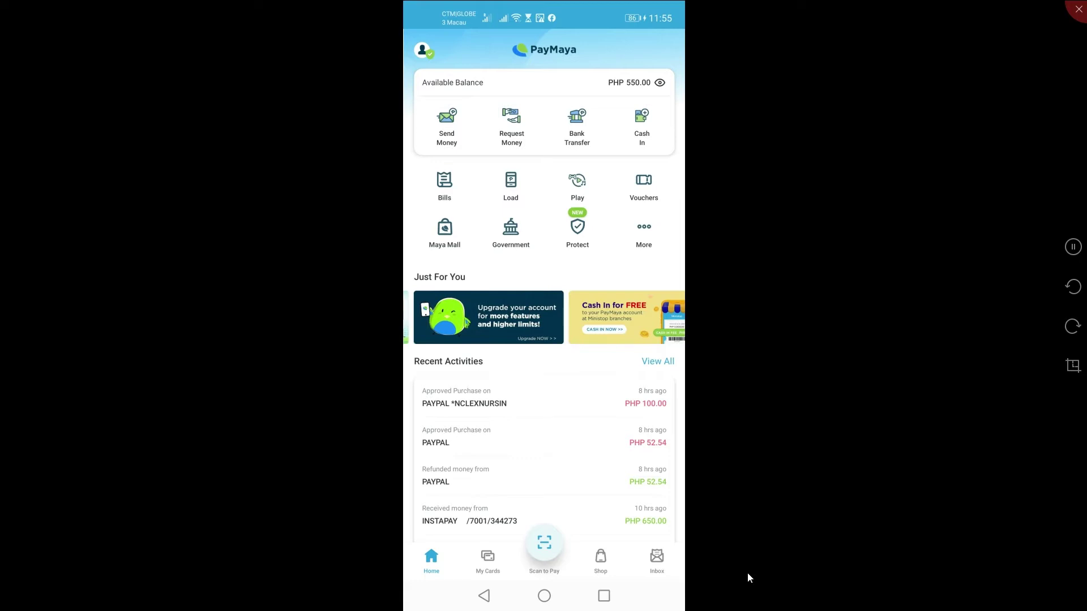
# - Return to PayPal from the phone view and open the form for linking a new card
pyautogui.click(1078, 9)
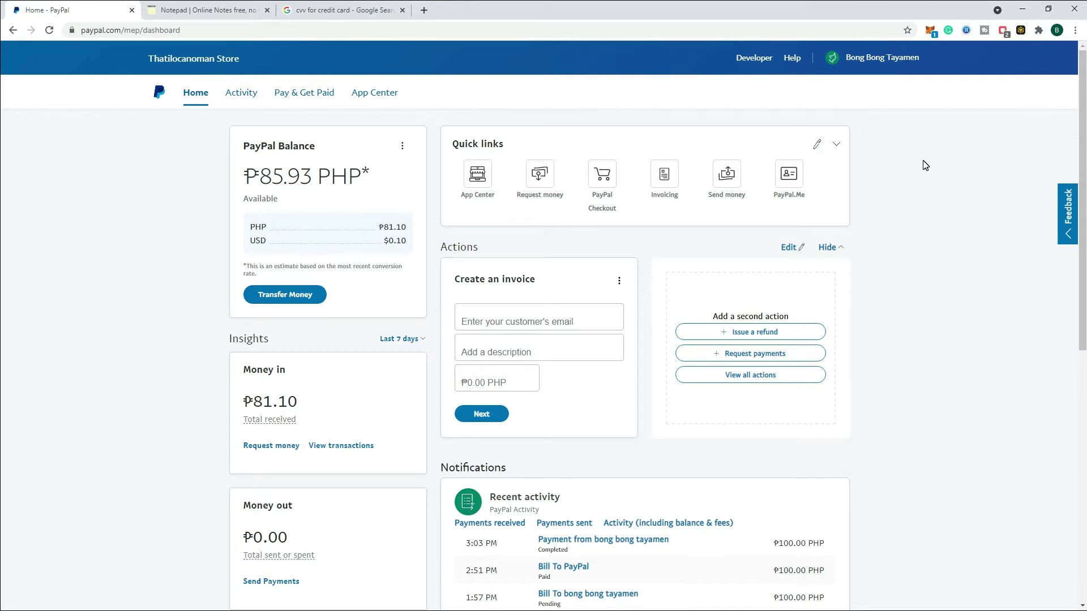
pyautogui.click(310, 97)
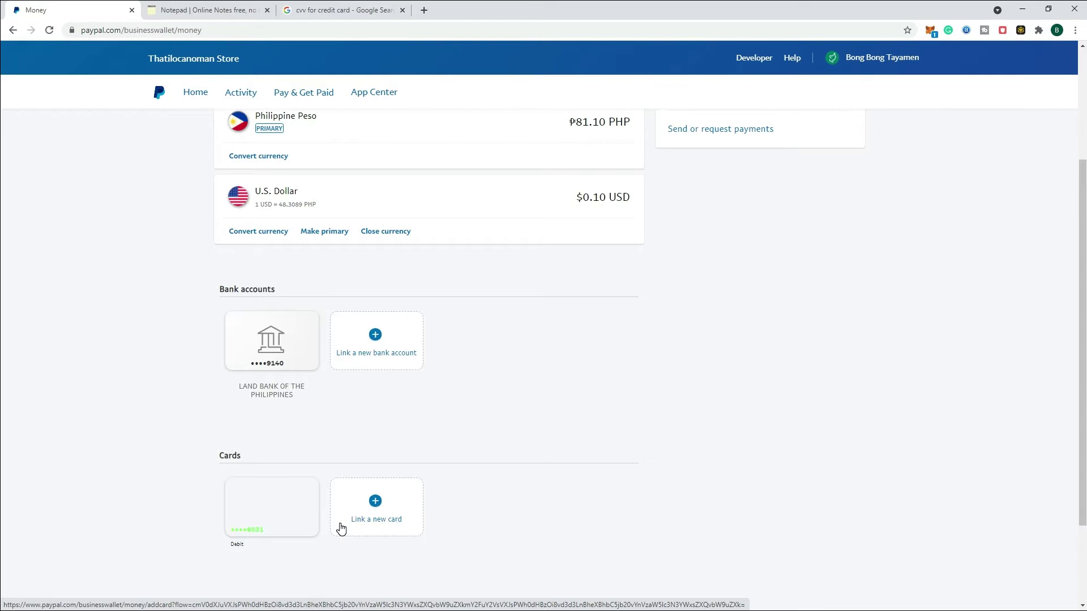
pyautogui.click(378, 509)
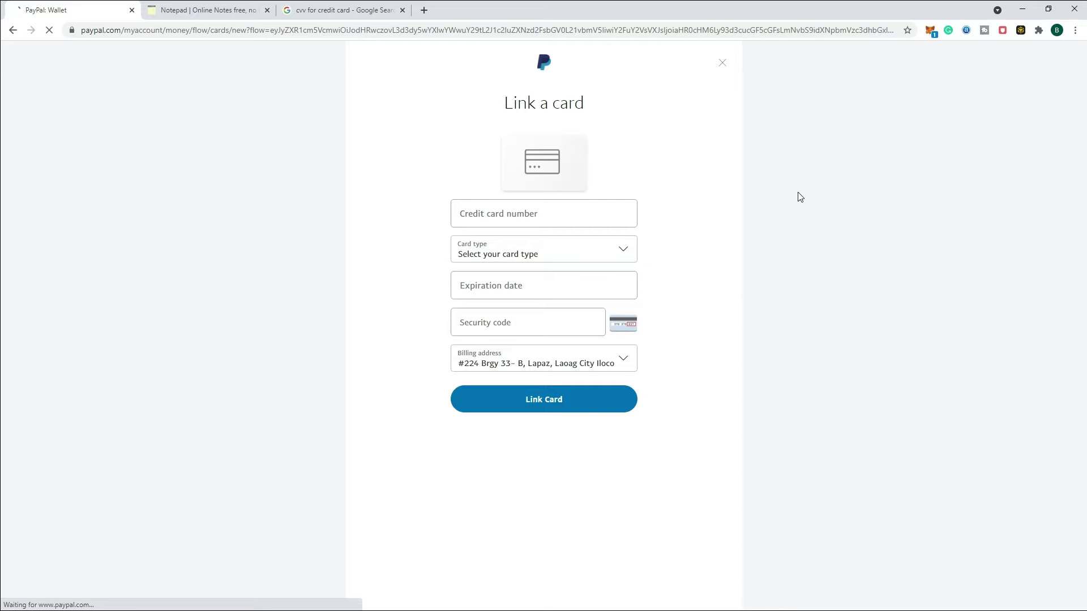
# - Examine the card number, card type, expiration date and security code fields required to link a card
pyautogui.click(523, 221)
pyautogui.click(538, 286)
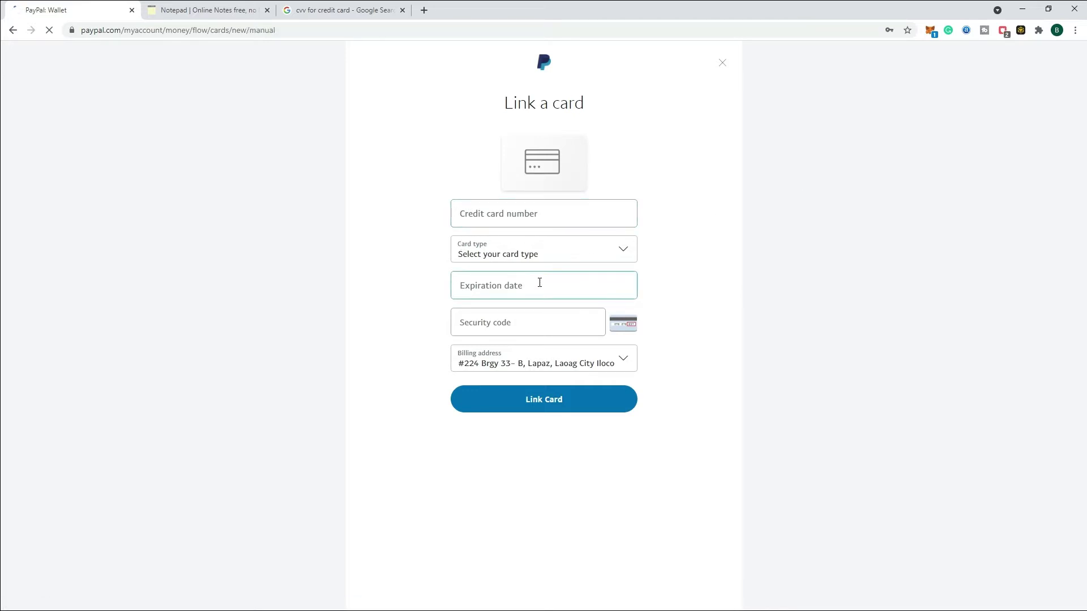
pyautogui.click(610, 255)
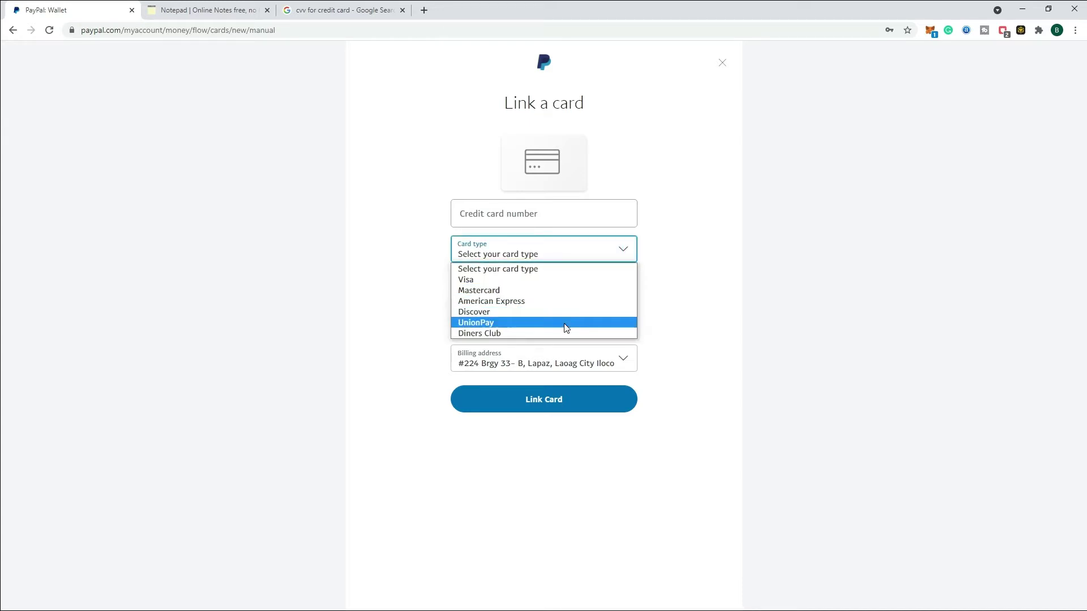
pyautogui.click(714, 292)
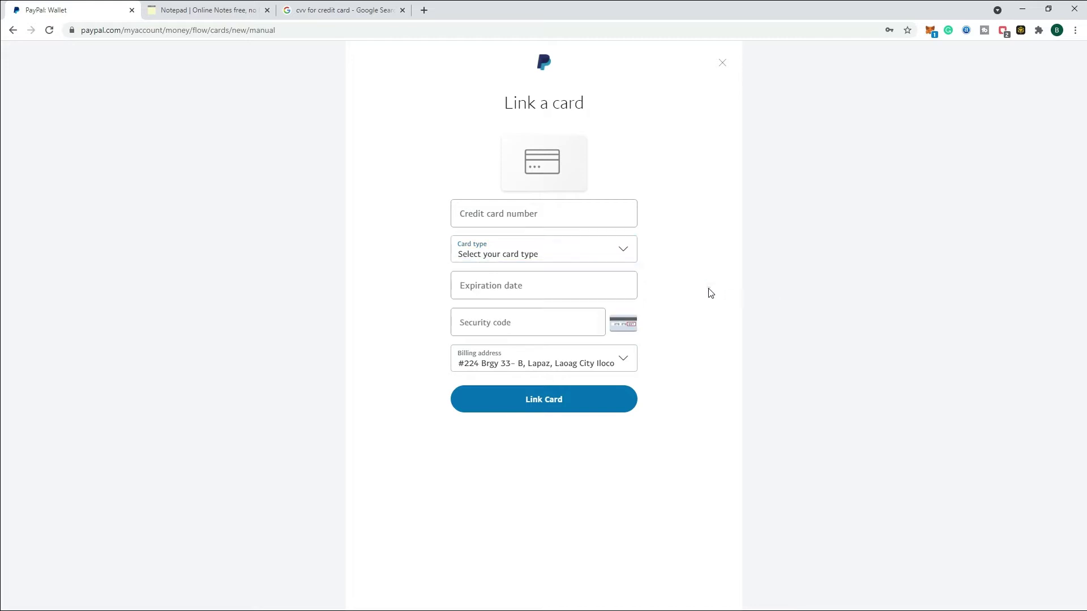
pyautogui.click(534, 290)
pyautogui.click(515, 318)
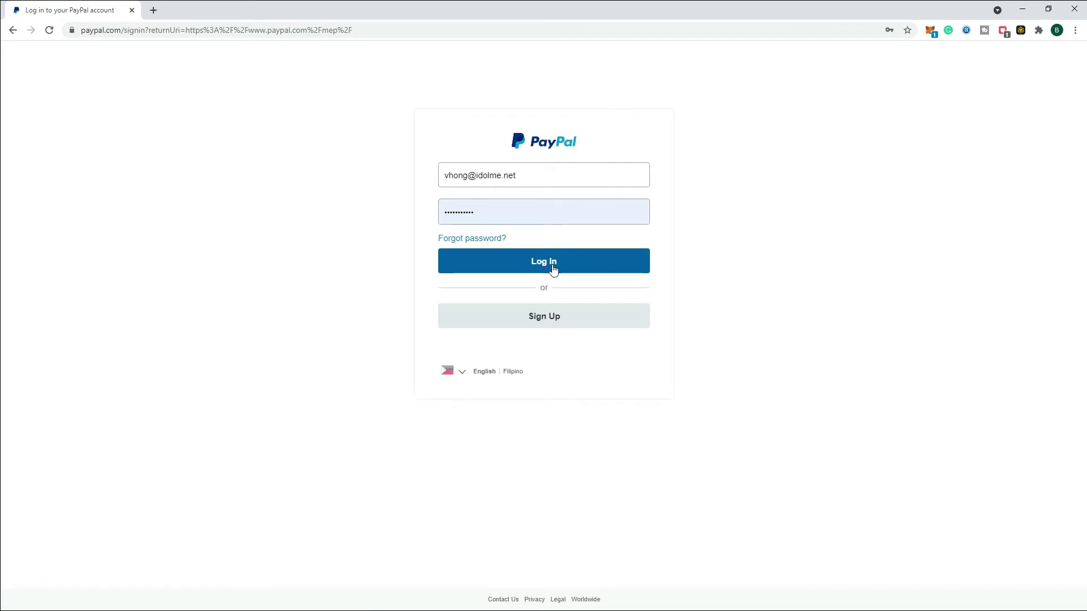
# - Log in to PayPal again and select PHP as the currency of the new invoice
pyautogui.click(554, 268)
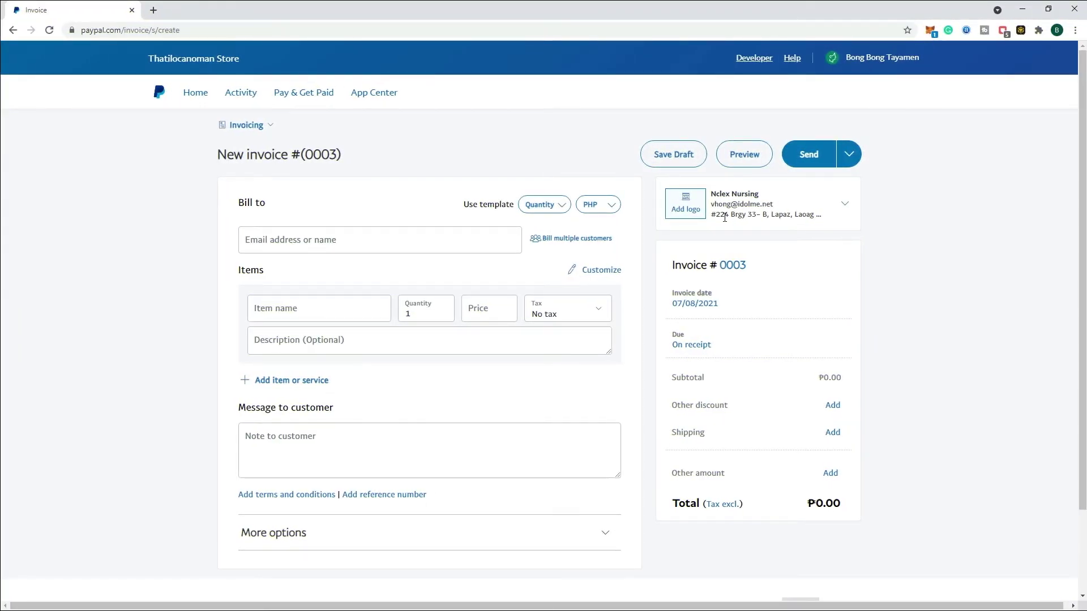
pyautogui.scroll(-1, 718, 244)
pyautogui.scroll(1, 720, 246)
pyautogui.click(344, 242)
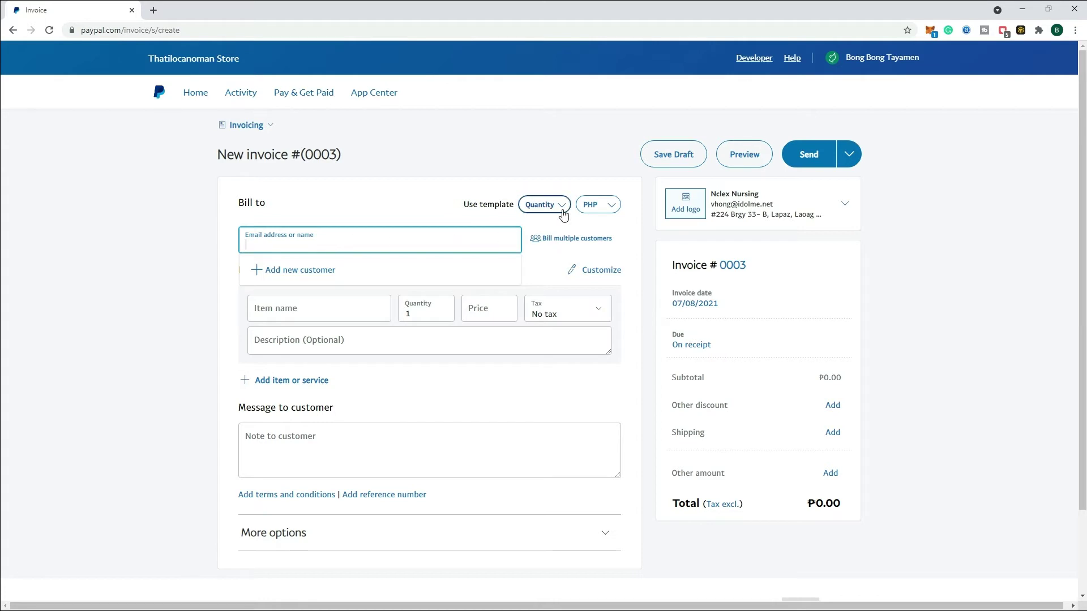
pyautogui.click(610, 210)
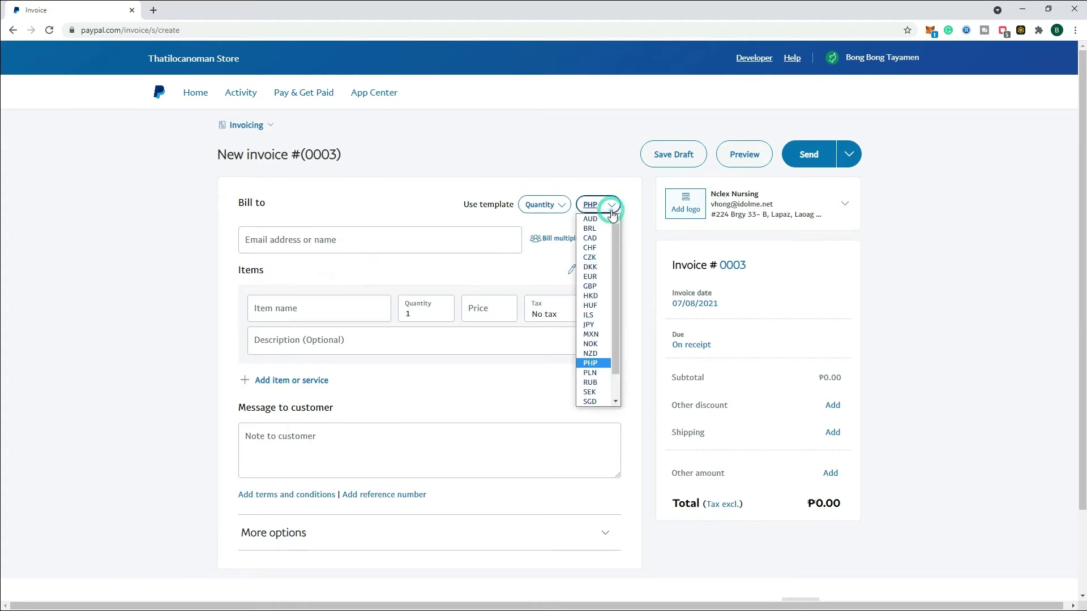
pyautogui.click(597, 363)
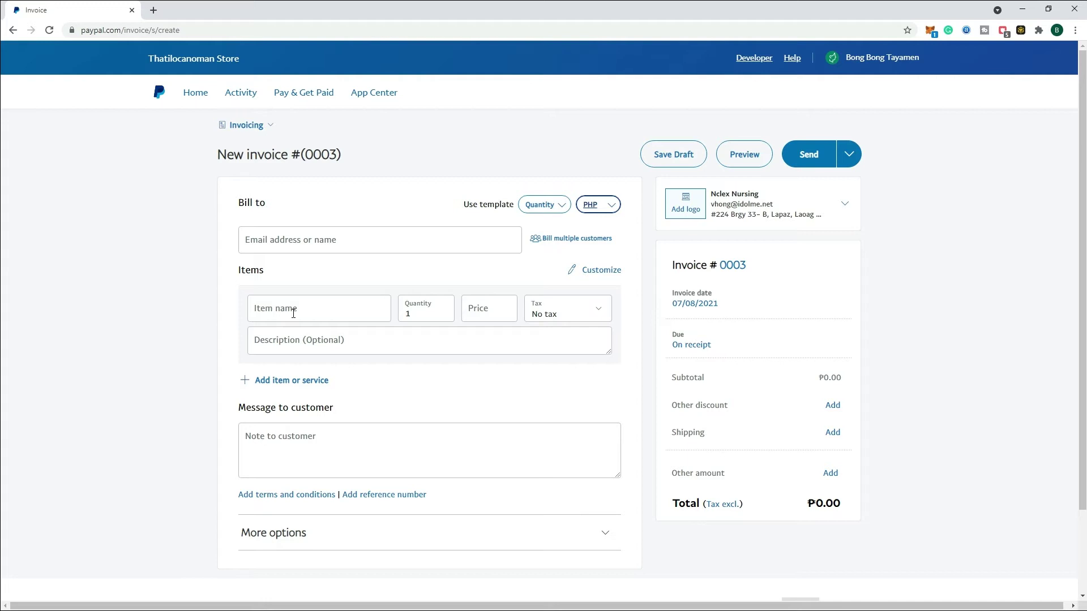
# - Bill the invoice to the customer's email address and set the item price to 100
pyautogui.click(286, 236)
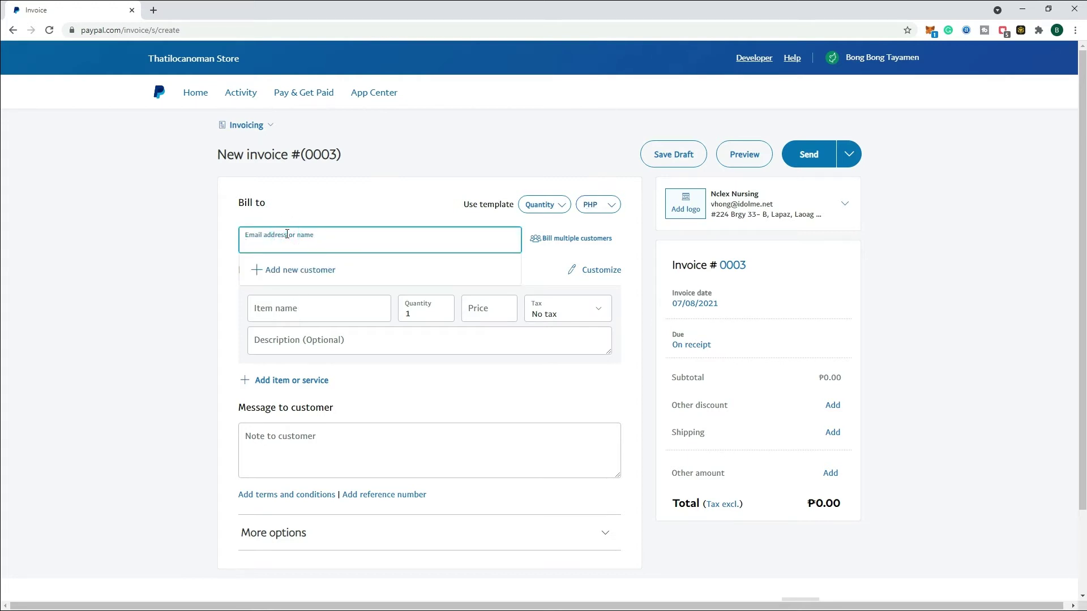
pyautogui.click(498, 370)
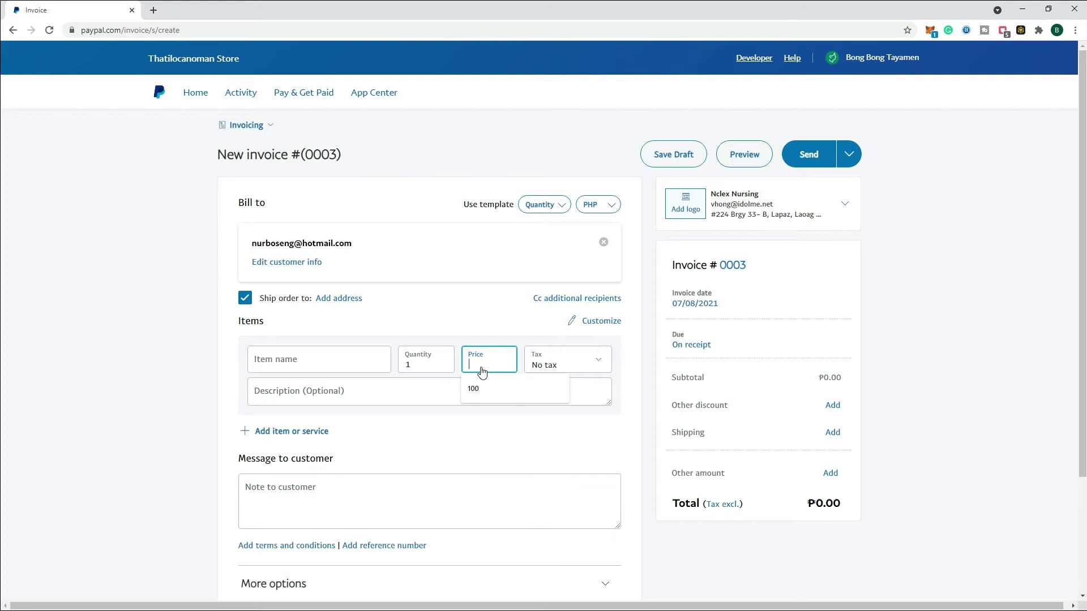
pyautogui.write('100')
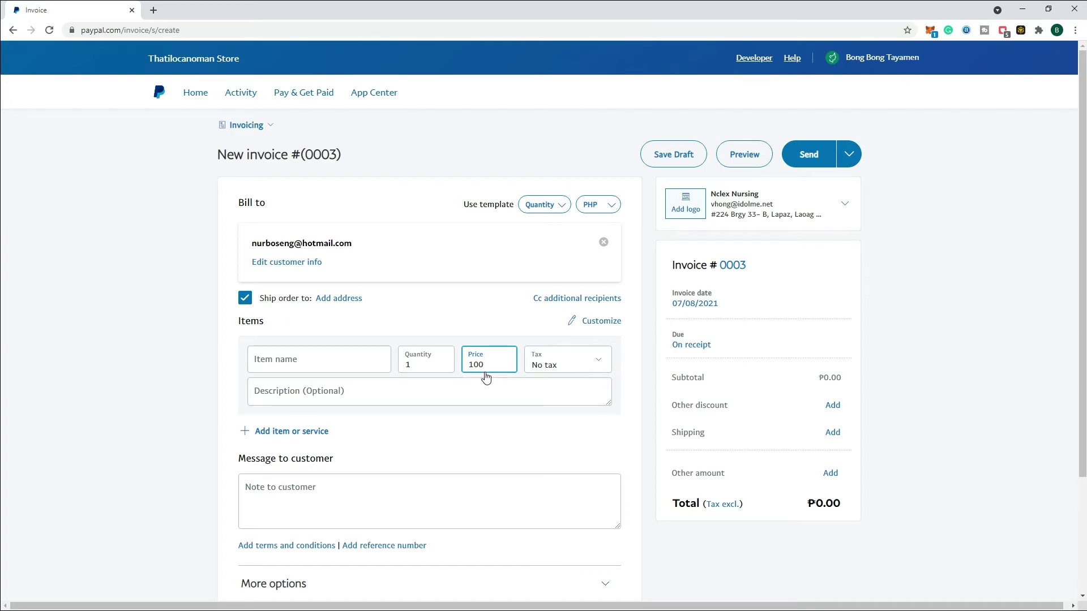
pyautogui.click(506, 399)
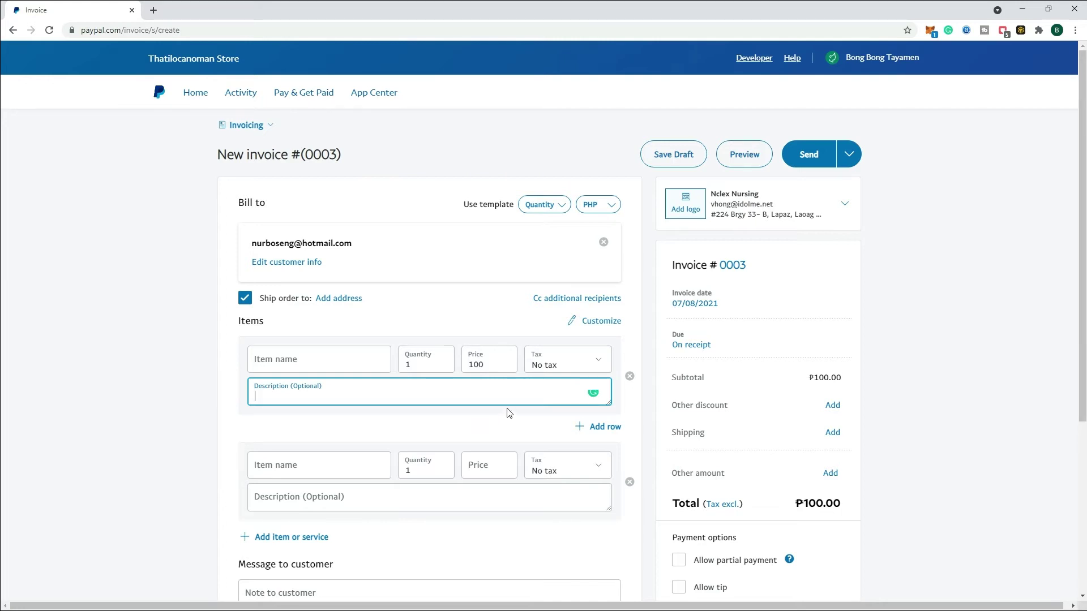
# - Preview the invoice and share it as a link
pyautogui.click(744, 161)
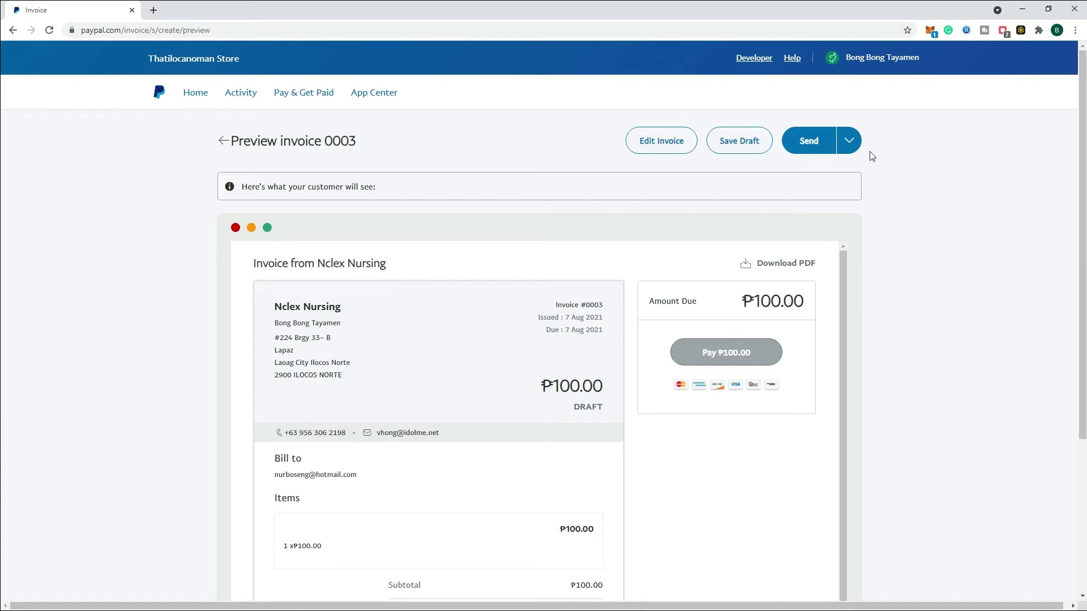
pyautogui.click(849, 141)
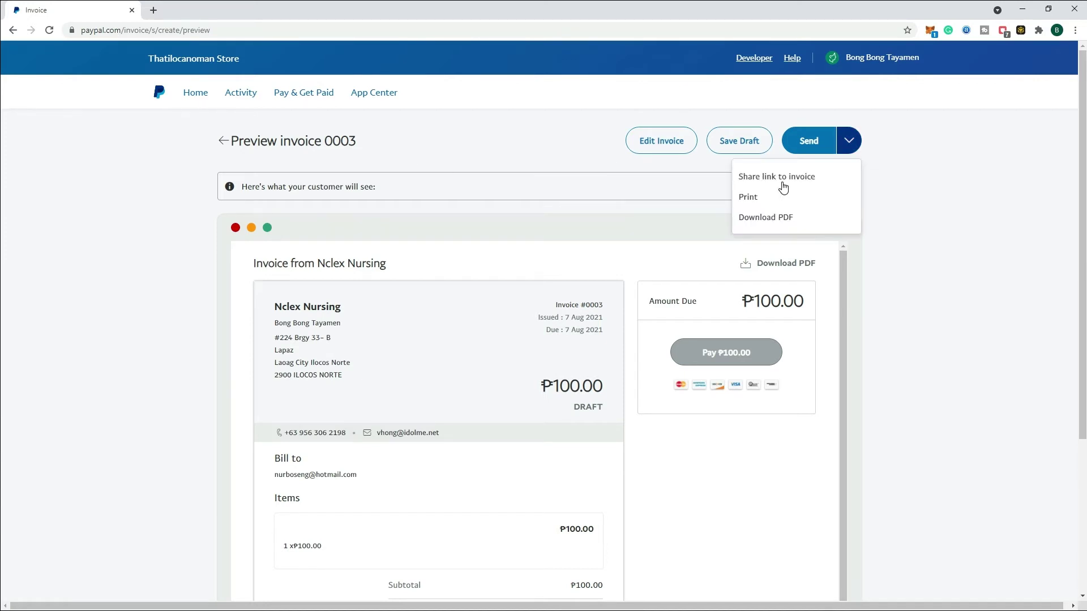
pyautogui.click(784, 187)
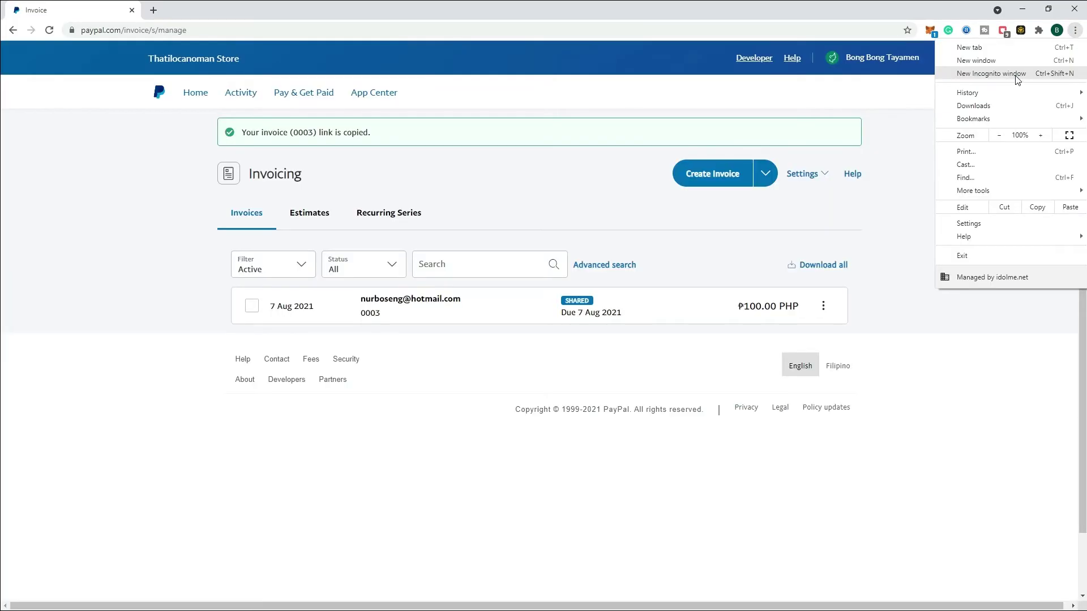
# - Open the copied invoice link in a new Incognito window
pyautogui.click(1014, 74)
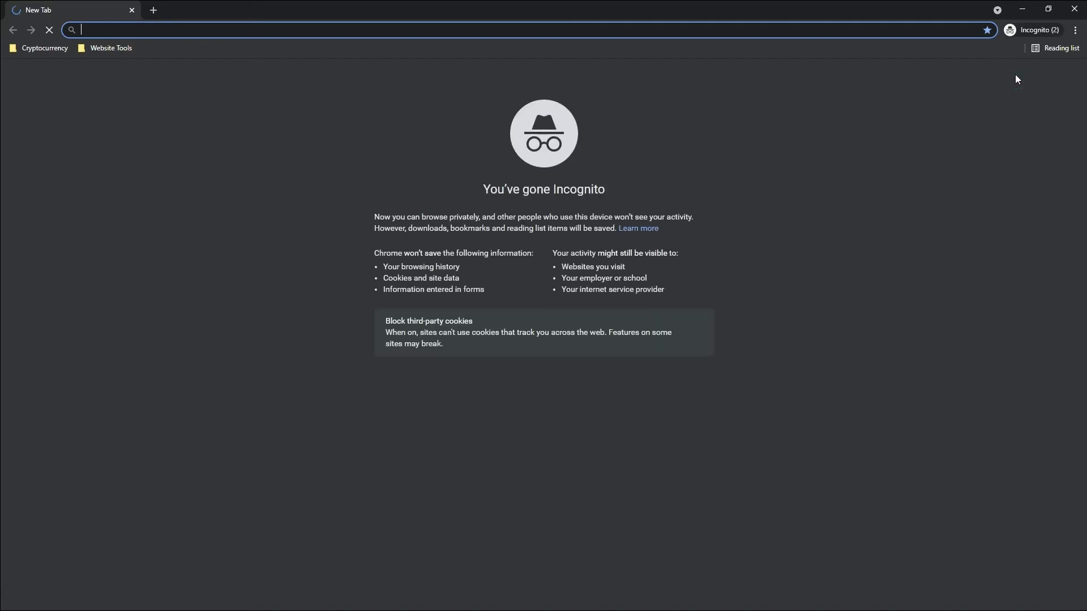
pyautogui.rightClick(179, 31)
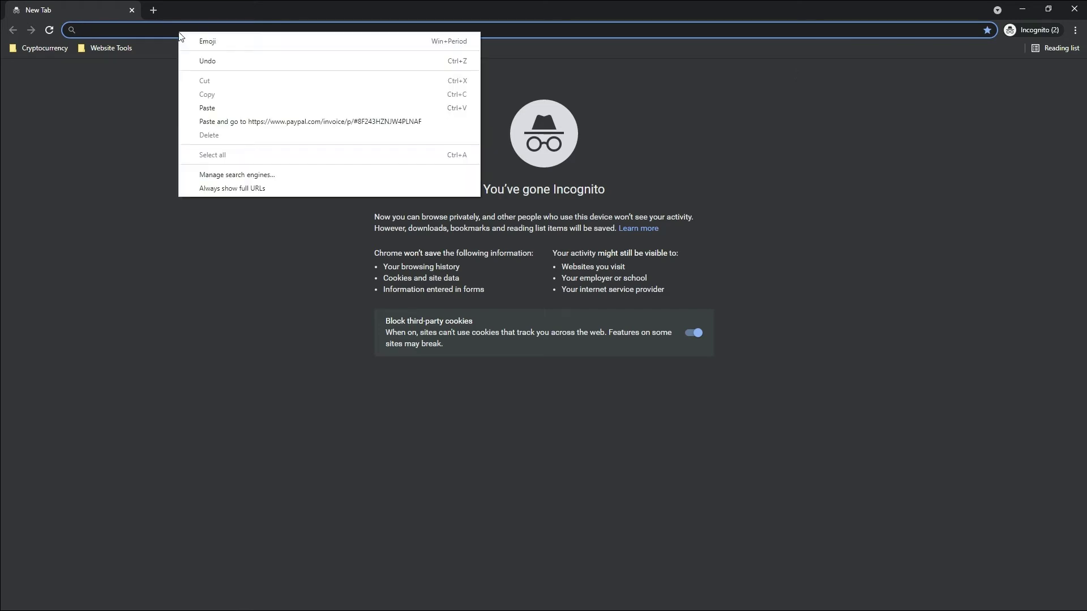
pyautogui.click(207, 108)
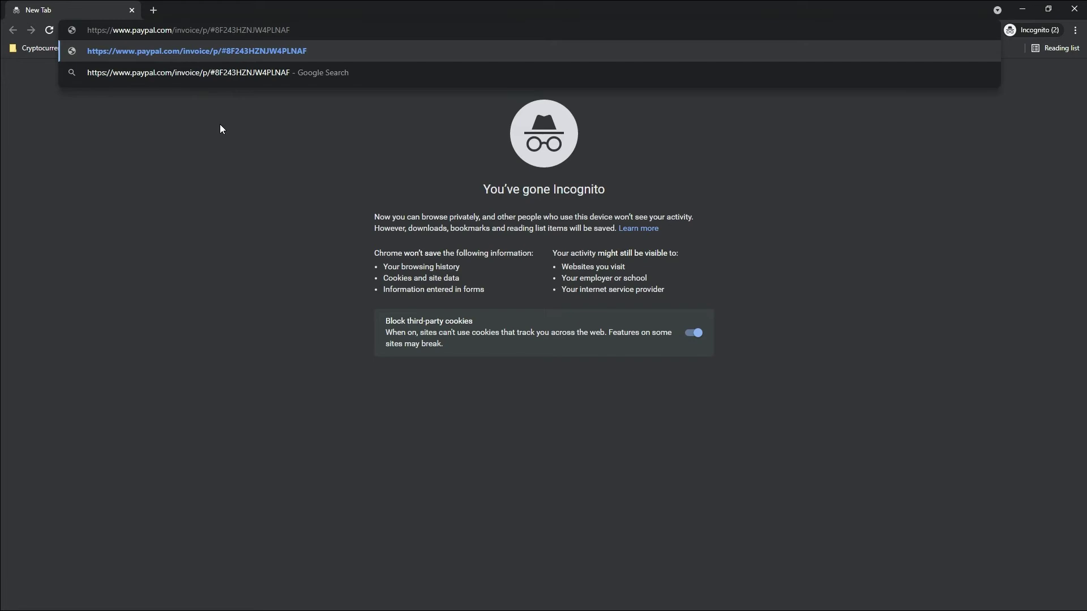
pyautogui.press('Return')
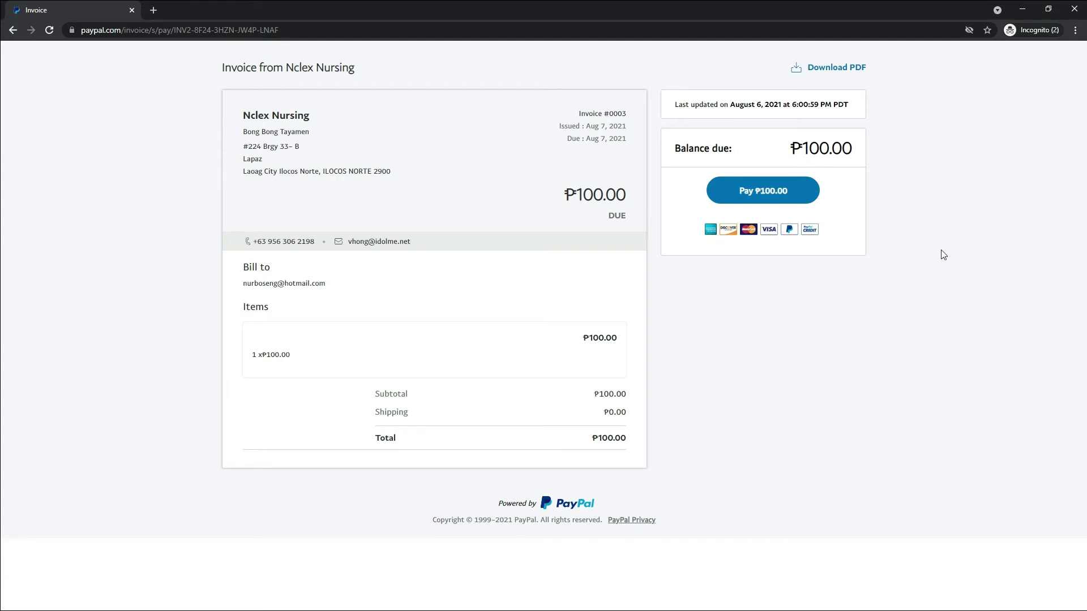
# - Start paying the ₱100.00 invoice and choose payment with a debit or credit card instead of logging in
pyautogui.click(750, 199)
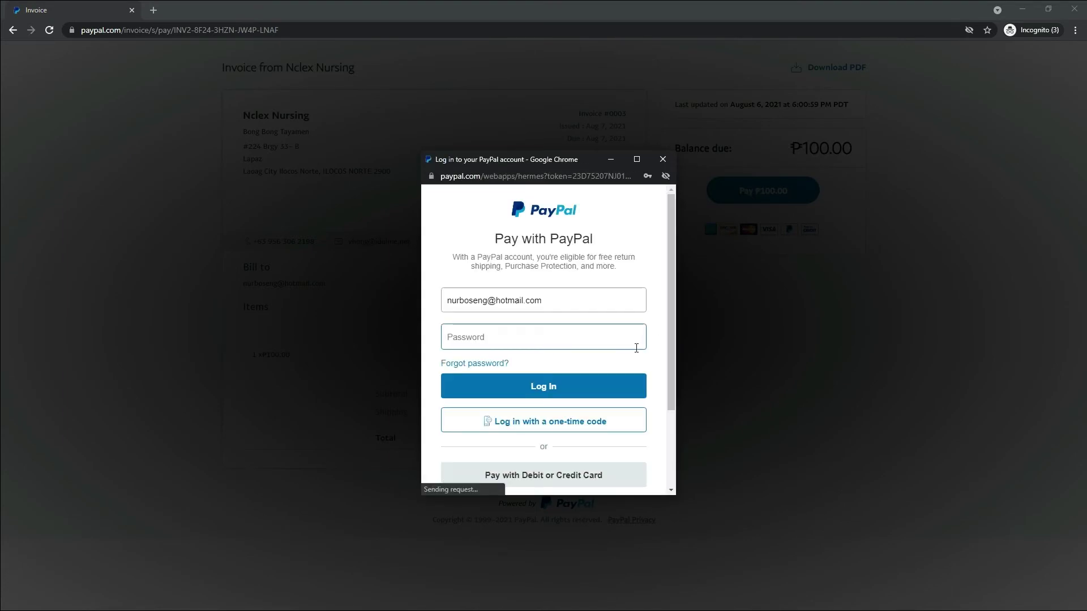
pyautogui.scroll(-2, 532, 317)
pyautogui.scroll(1, 522, 309)
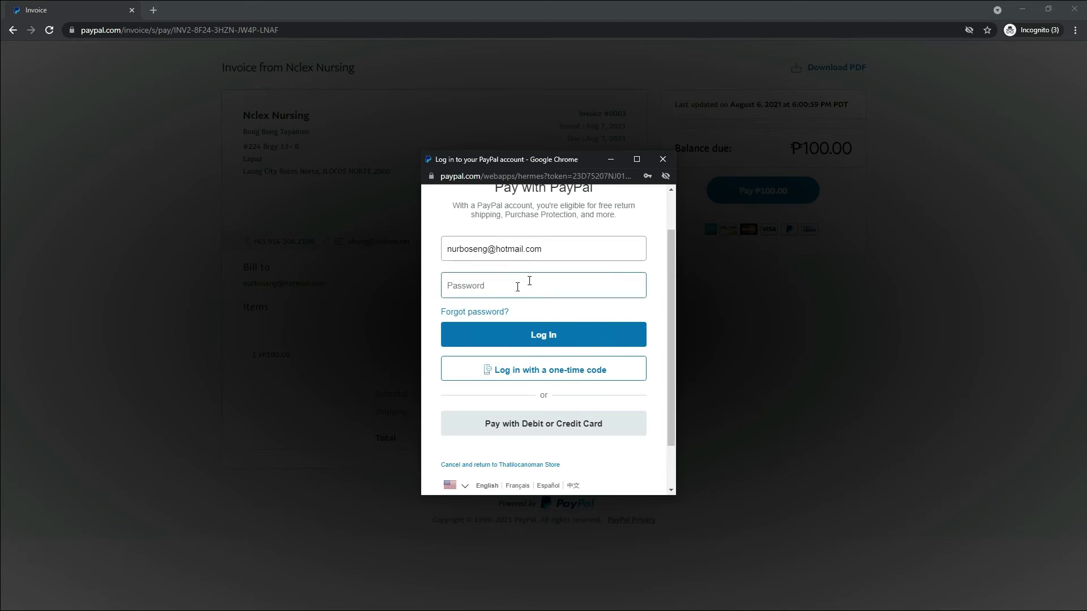
pyautogui.scroll(1, 543, 284)
pyautogui.scroll(-2, 560, 288)
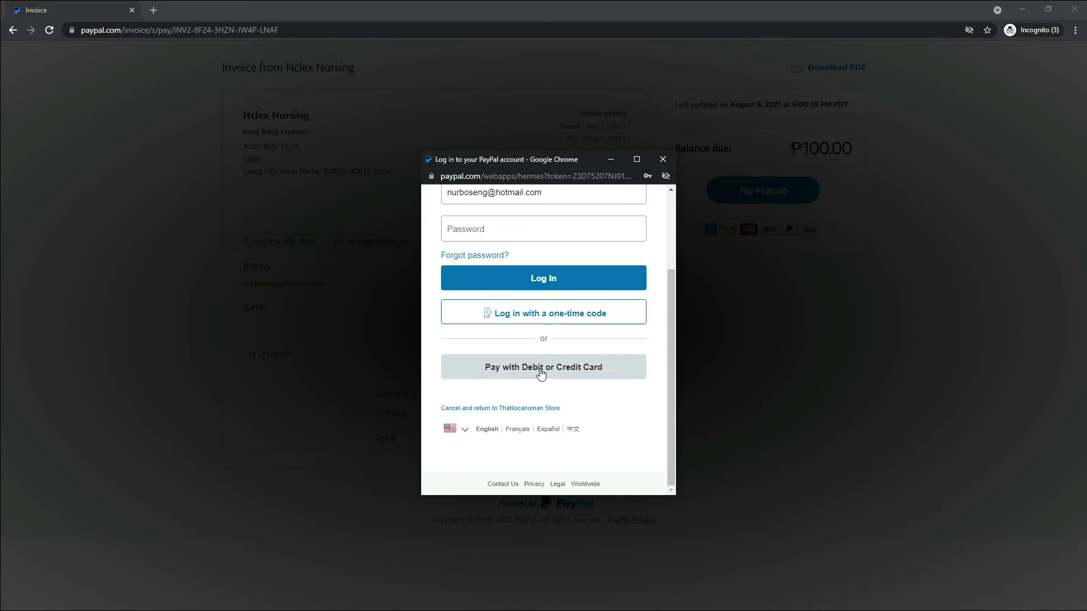
pyautogui.click(540, 375)
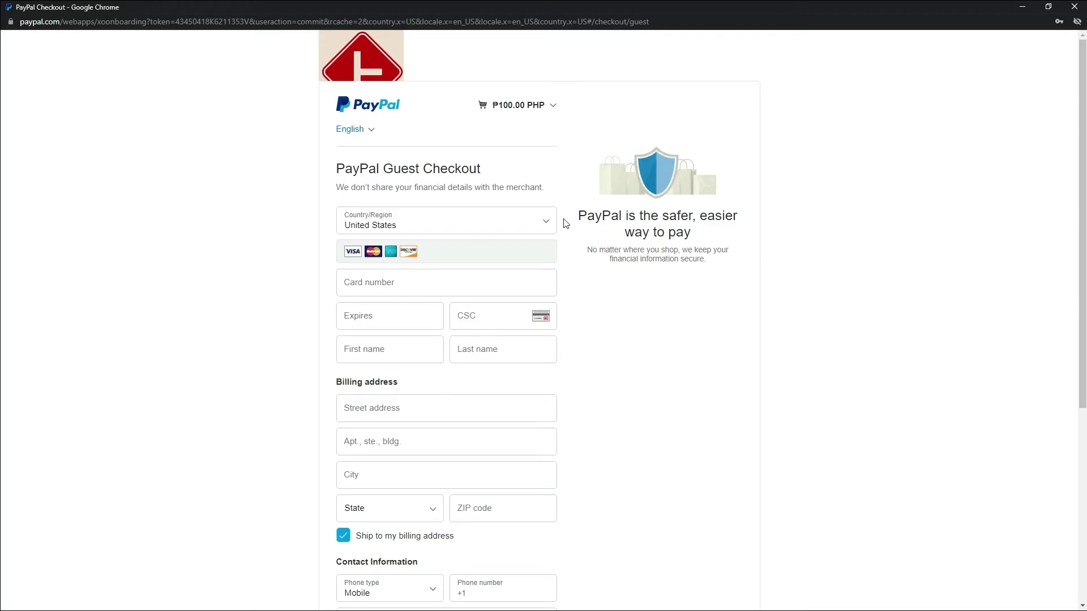
# - Change the country/region on the PayPal Guest Checkout form
pyautogui.click(545, 224)
pyautogui.scroll(-2, 504, 323)
pyautogui.scroll(8, 504, 337)
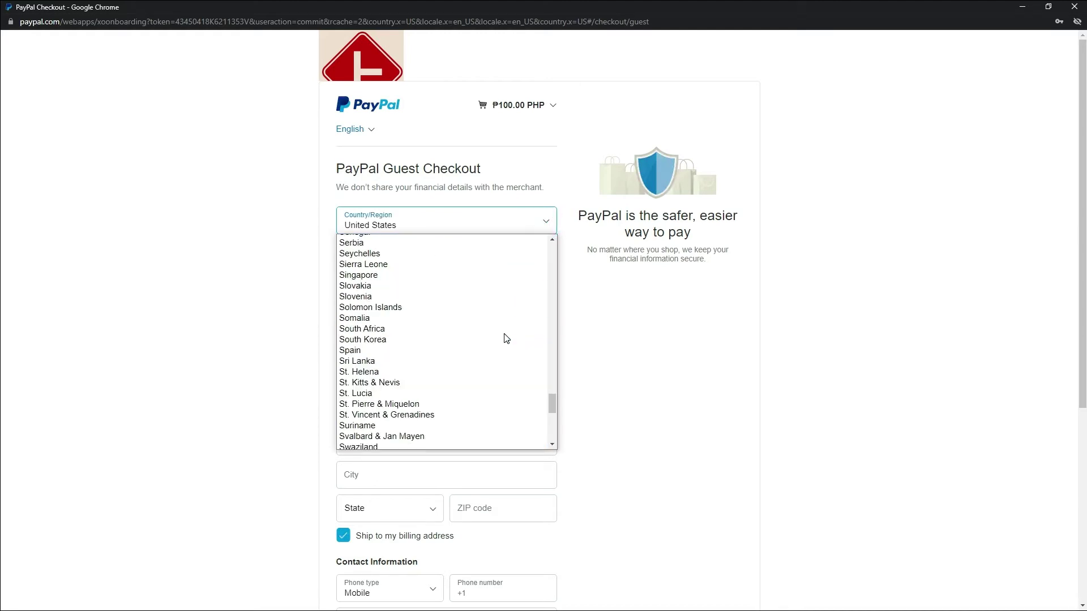
pyautogui.click(492, 251)
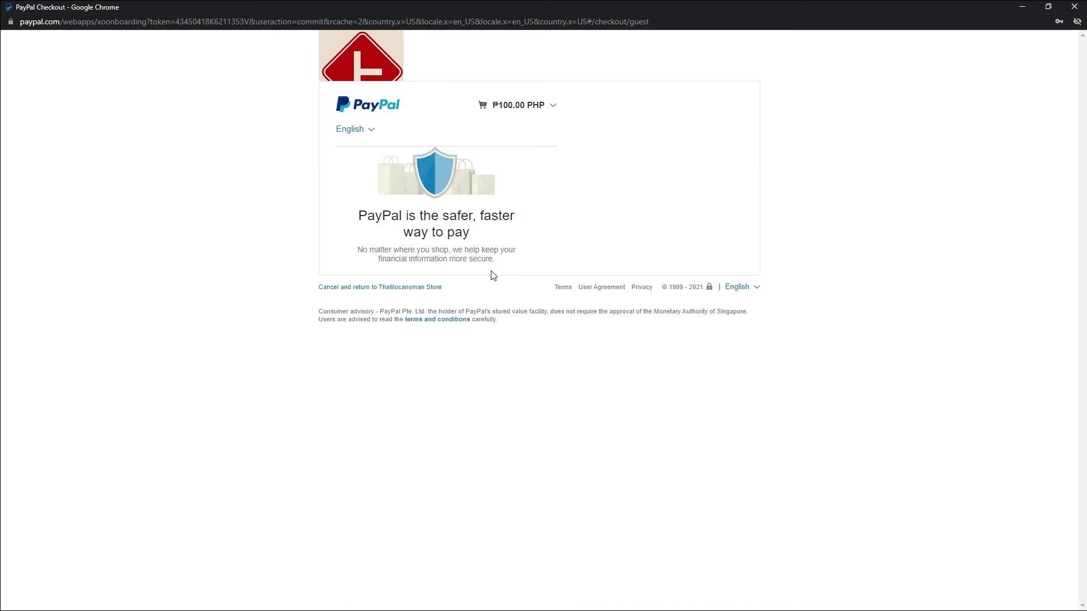
# - Enter the card number in the guest checkout form for the Philippines
pyautogui.scroll(-1, 485, 275)
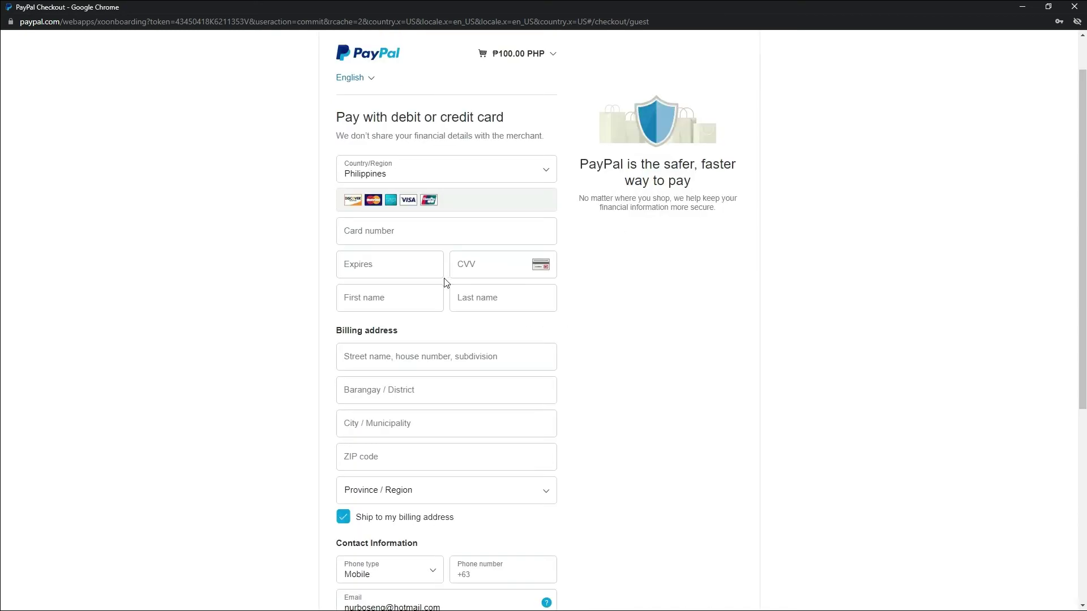
pyautogui.click(394, 234)
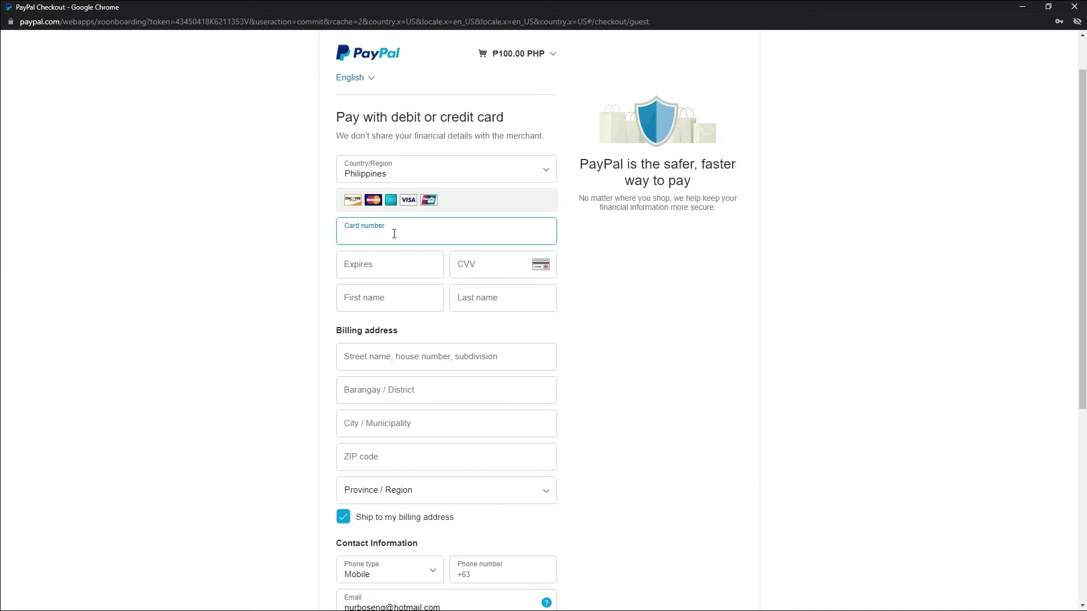
pyautogui.write('41')
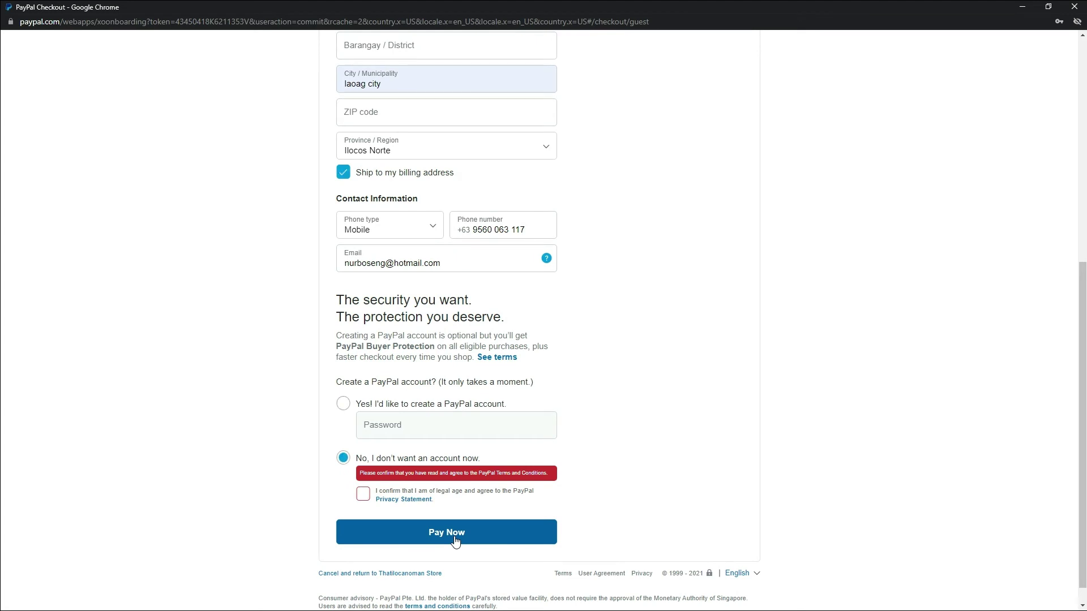
# - Confirm being of legal age and agreeing to the PayPal Privacy Statement, and submit the invoice payment without creating an account
pyautogui.click(363, 494)
pyautogui.click(404, 524)
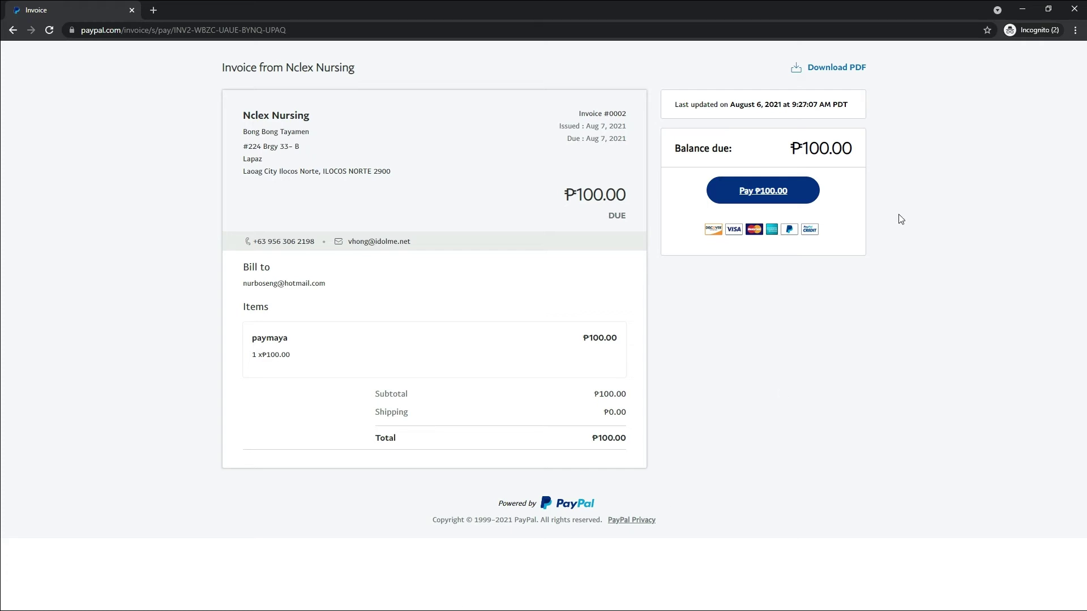
# - Return to the merchant's PayPal dashboard and check the balance, the Insights figures and the transactions for the money received
pyautogui.click(1023, 10)
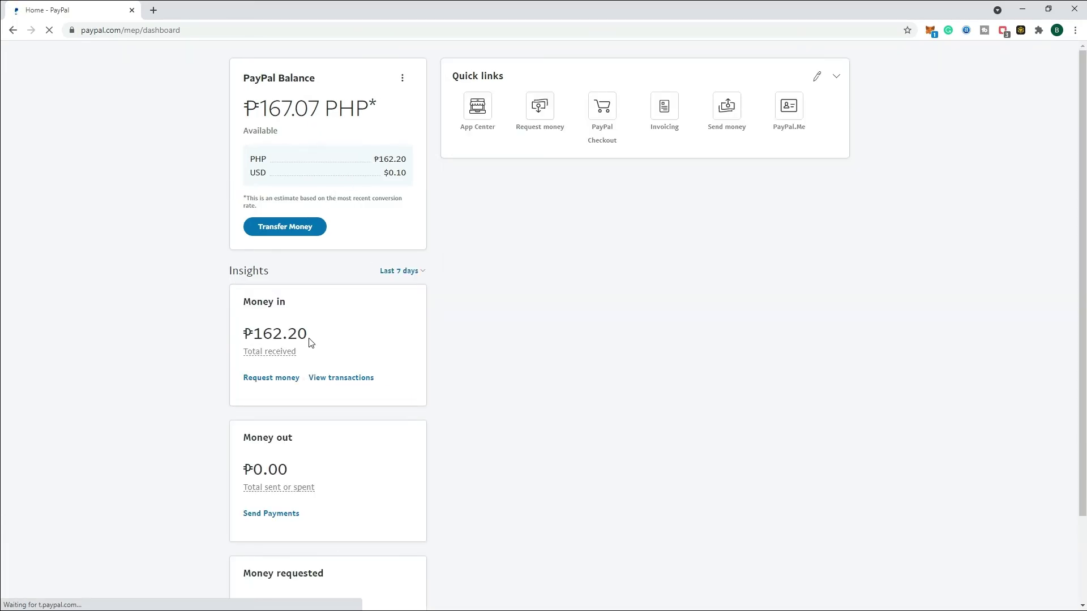
pyautogui.scroll(-2, 376, 335)
pyautogui.scroll(2, 376, 334)
pyautogui.scroll(-2, 379, 336)
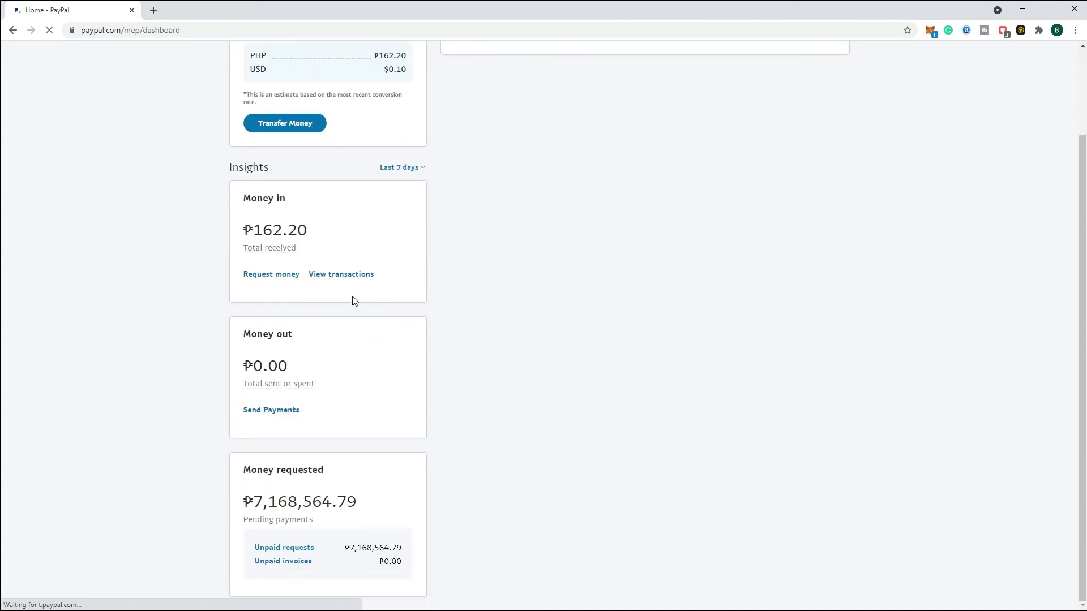
pyautogui.click(355, 281)
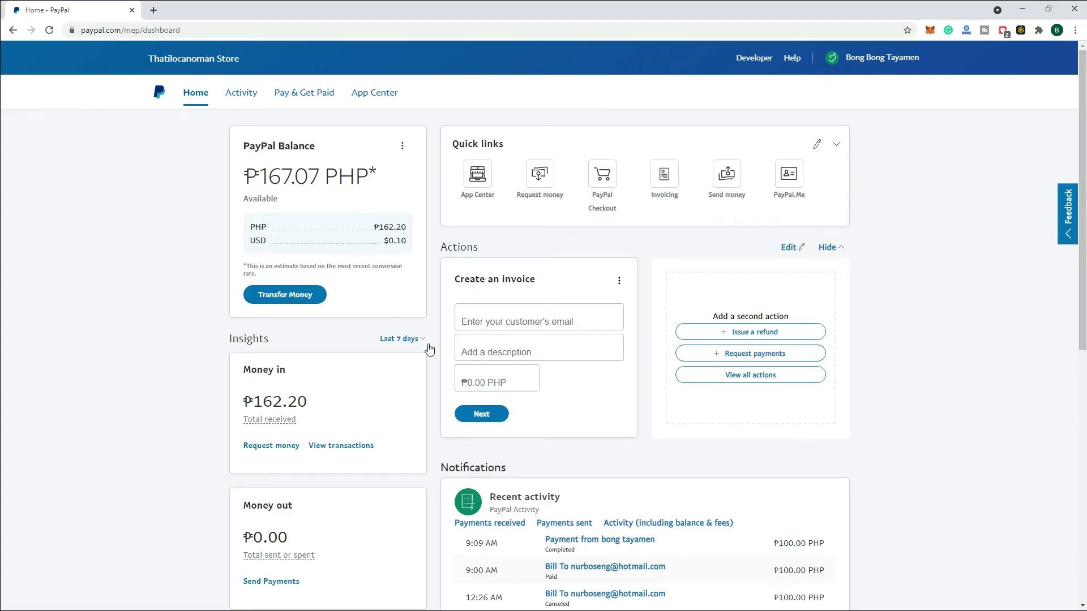
# - Start an Instant transfer from the Philippine Peso balance to the linked PayMaya Philippines Inc Visa debit card
pyautogui.click(289, 296)
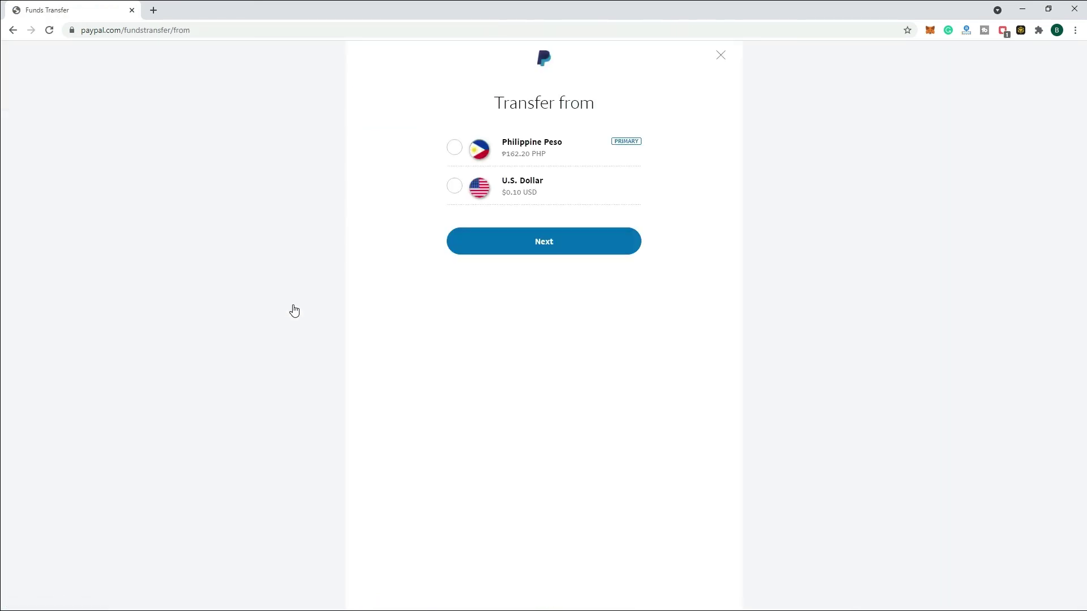
pyautogui.click(456, 149)
pyautogui.click(540, 243)
pyautogui.click(559, 251)
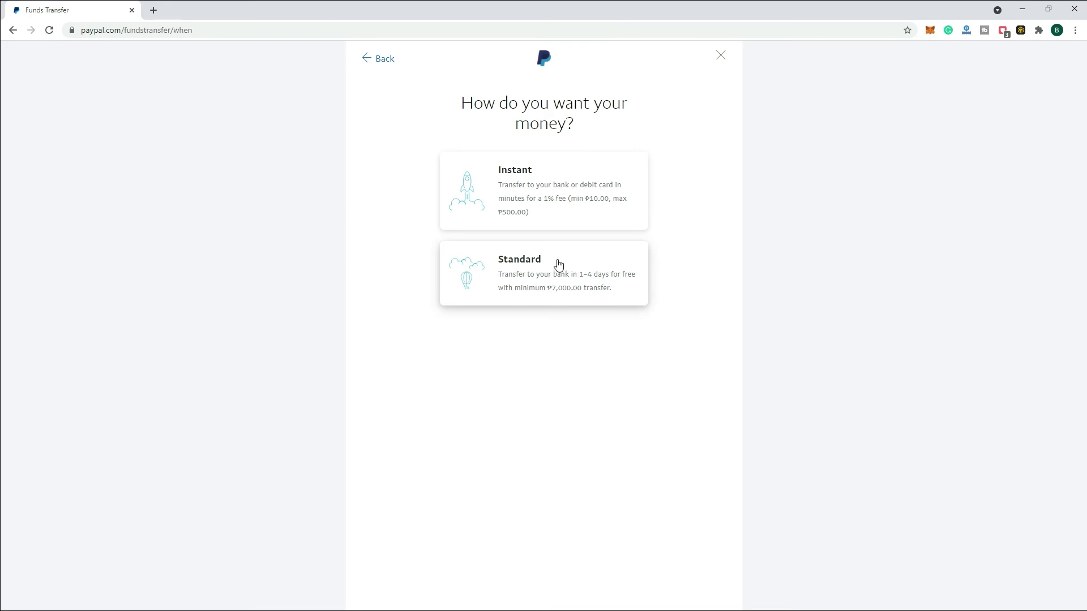
pyautogui.click(565, 199)
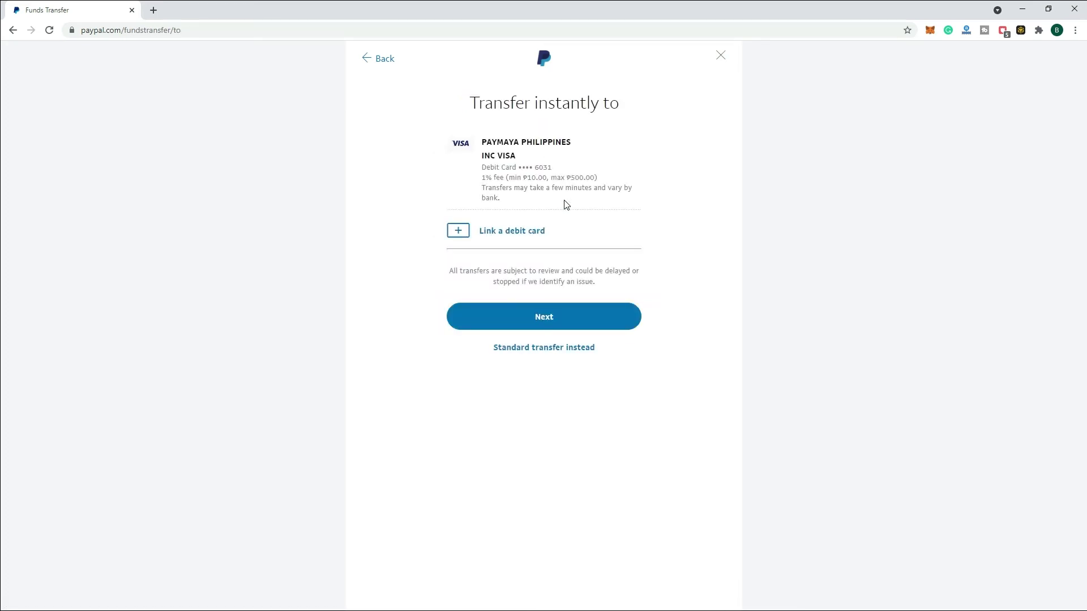
pyautogui.click(521, 161)
pyautogui.click(542, 319)
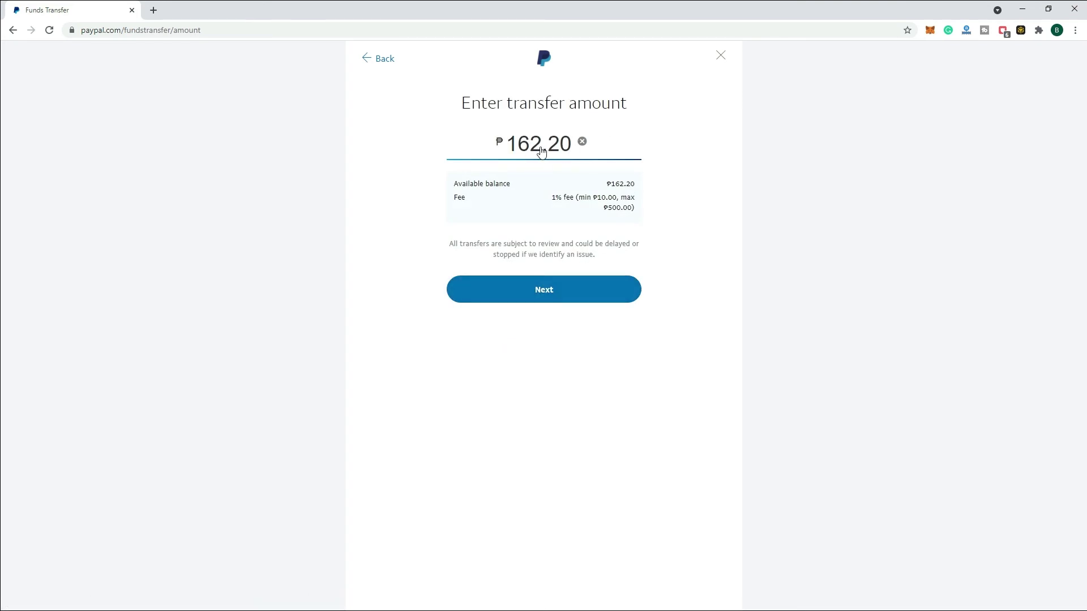
# - Accept ₱162.20 as the transfer amount, submit the reviewed transfer and close the result page
pyautogui.click(562, 299)
pyautogui.click(538, 298)
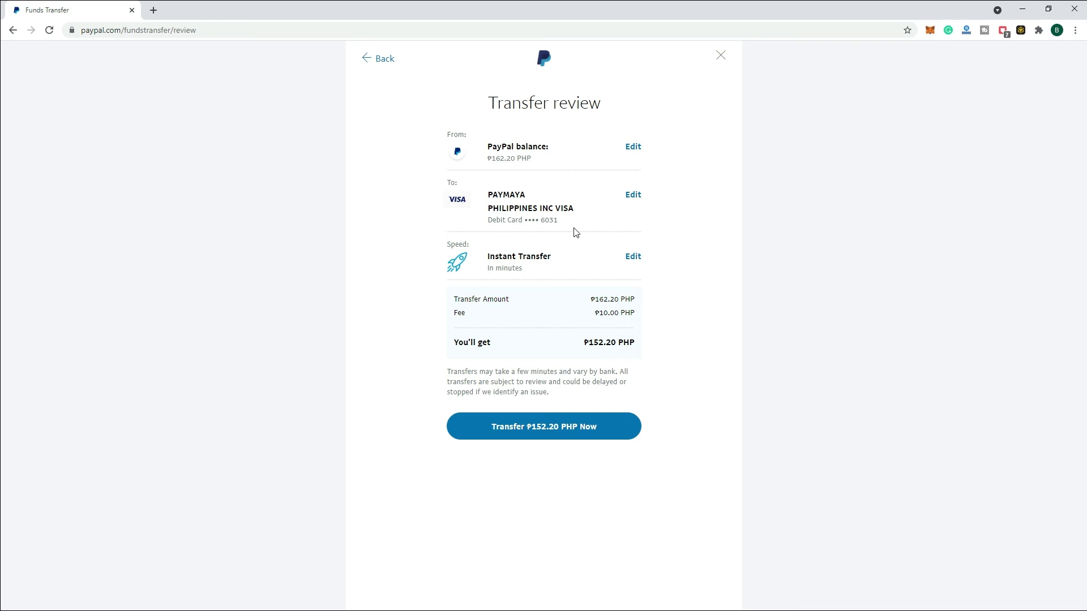
pyautogui.click(563, 436)
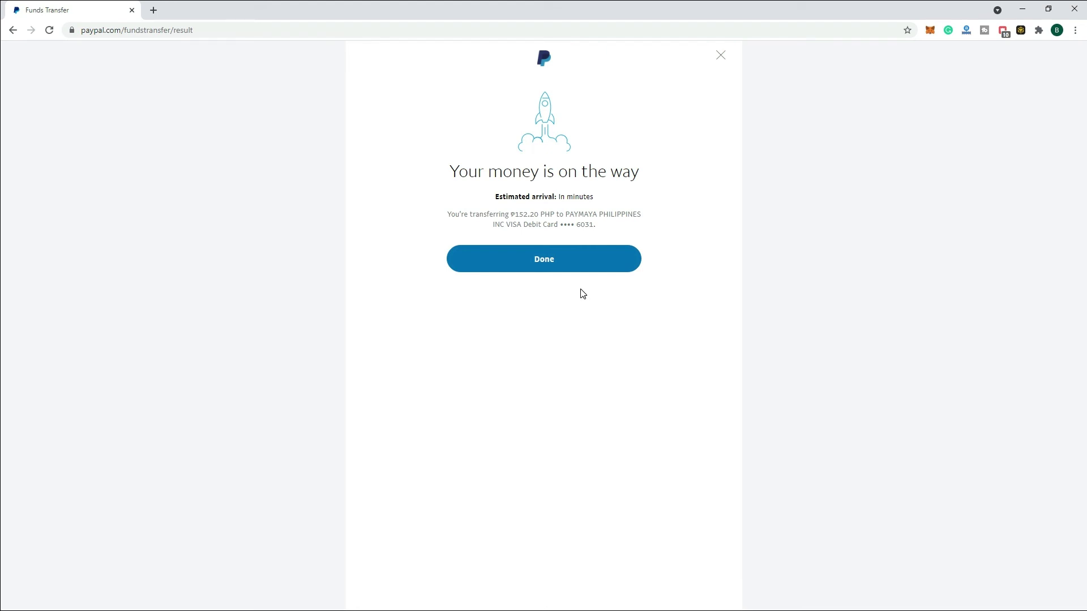
pyautogui.click(546, 262)
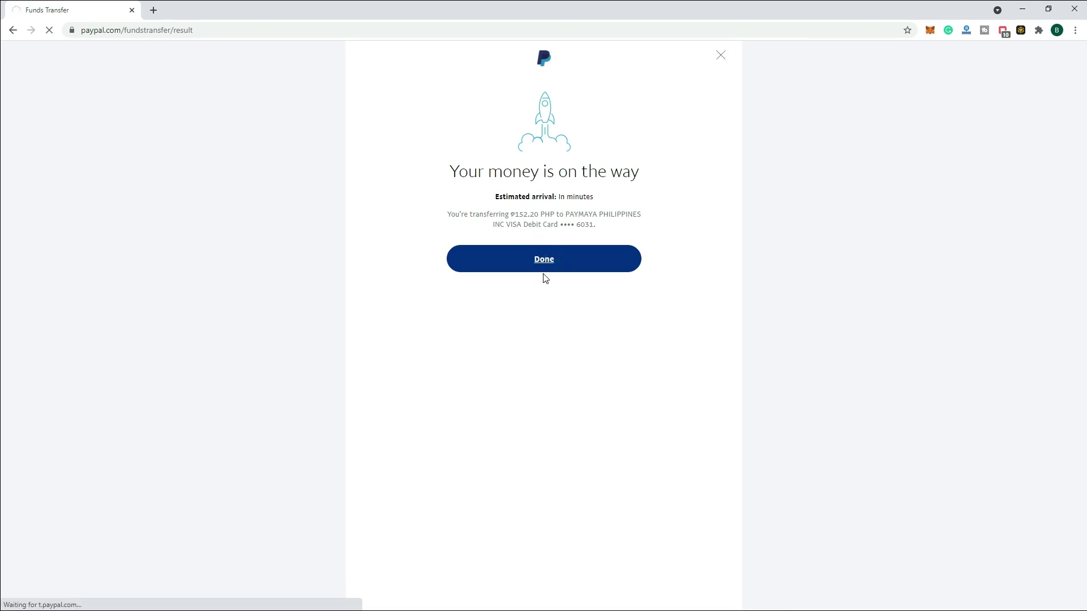